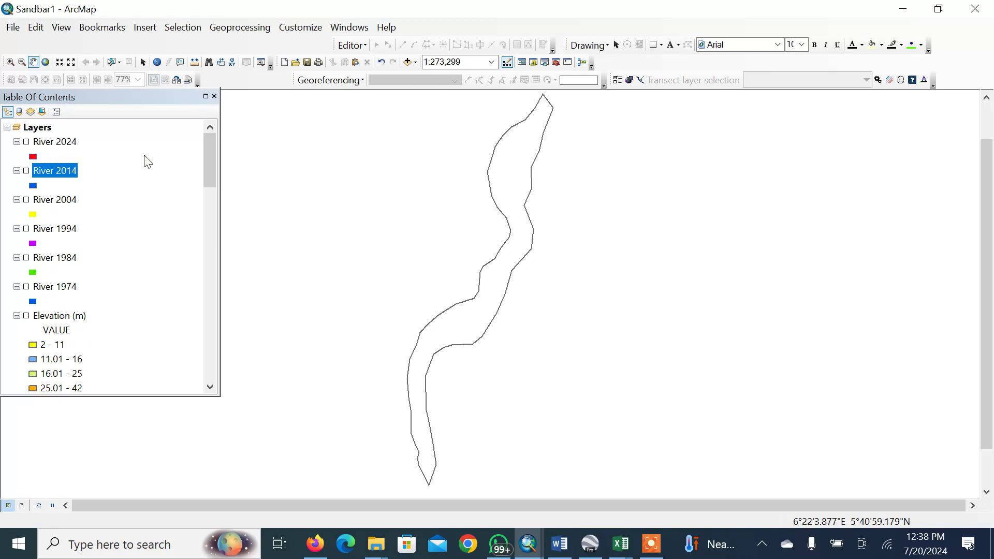
Switch on River 2024, 2014, 2004, 1994, 1984 and 1974 in the Table Of Contents.
left_click(27, 142)
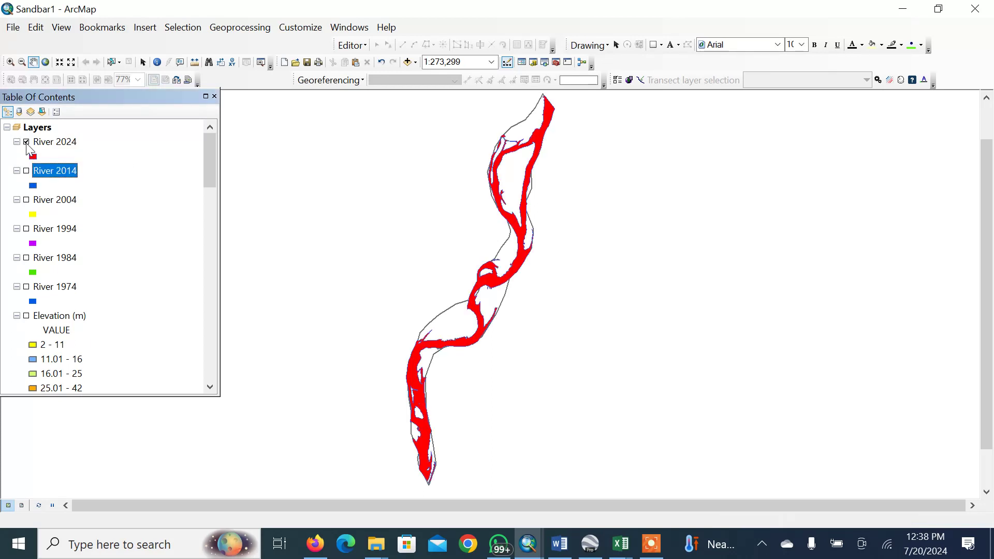
left_click(27, 171)
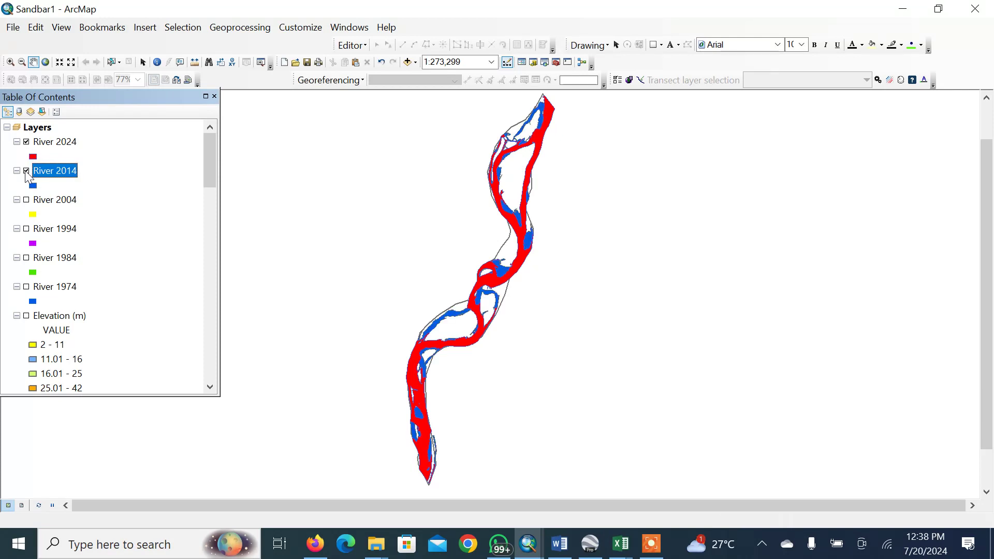
left_click(26, 201)
left_click(26, 229)
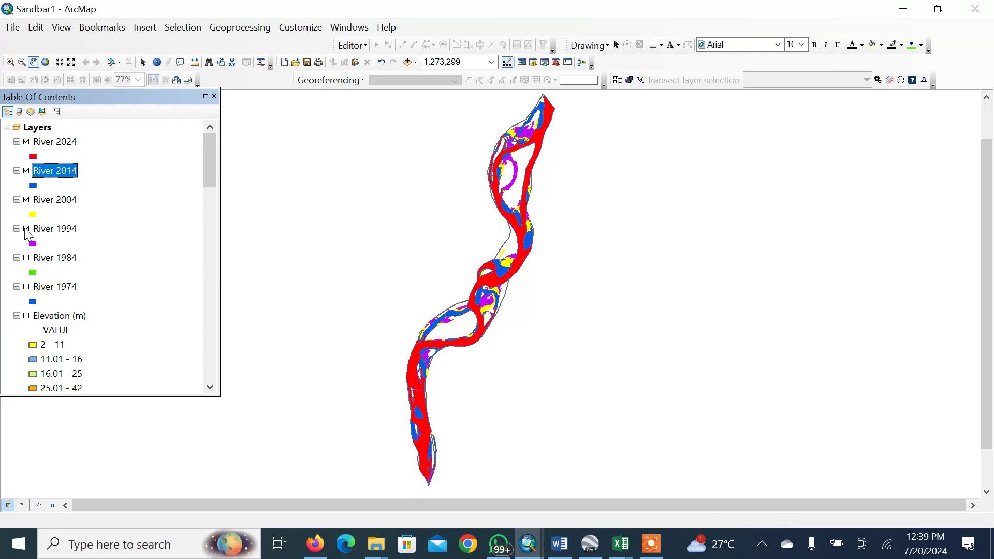
left_click(26, 258)
left_click(25, 288)
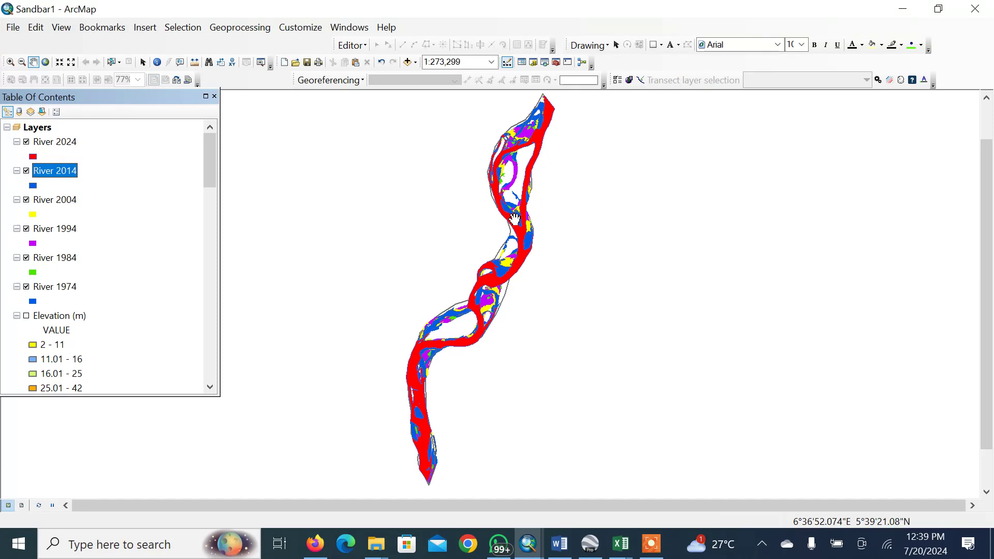
Zoom the map out to a 1:300,000 scale.
scroll(513, 219, "down", 1)
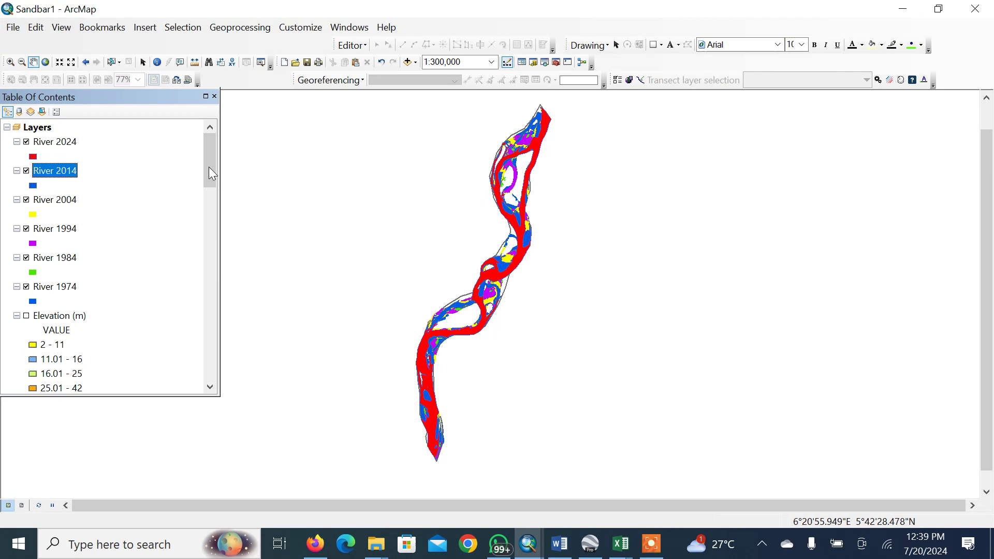
left_click(61, 142)
right_click(63, 142)
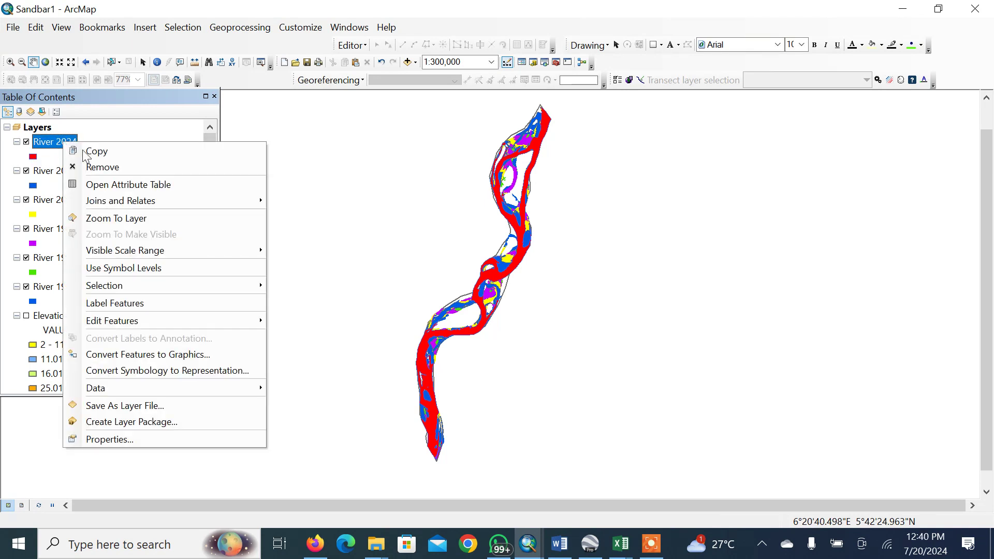
left_click(123, 181)
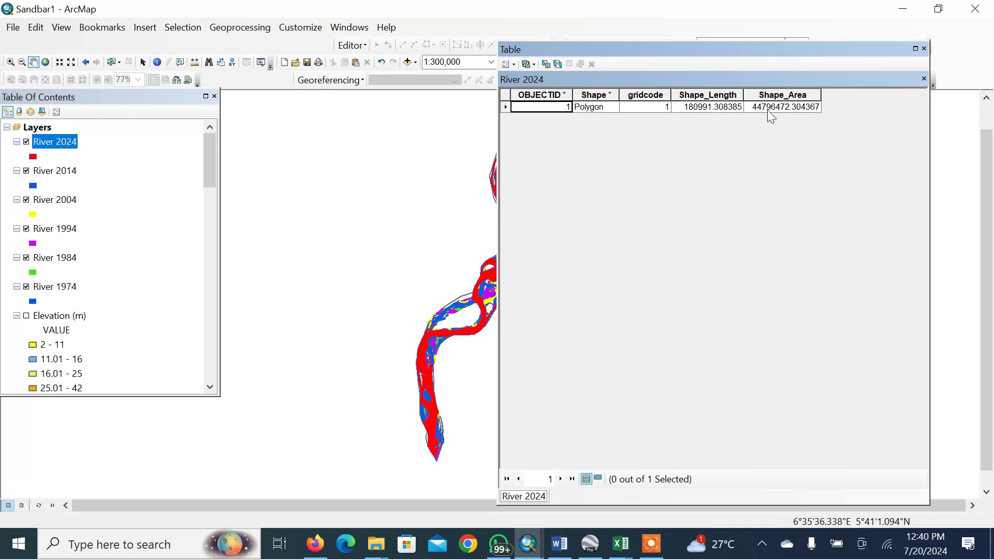
left_click(923, 49)
right_click(58, 172)
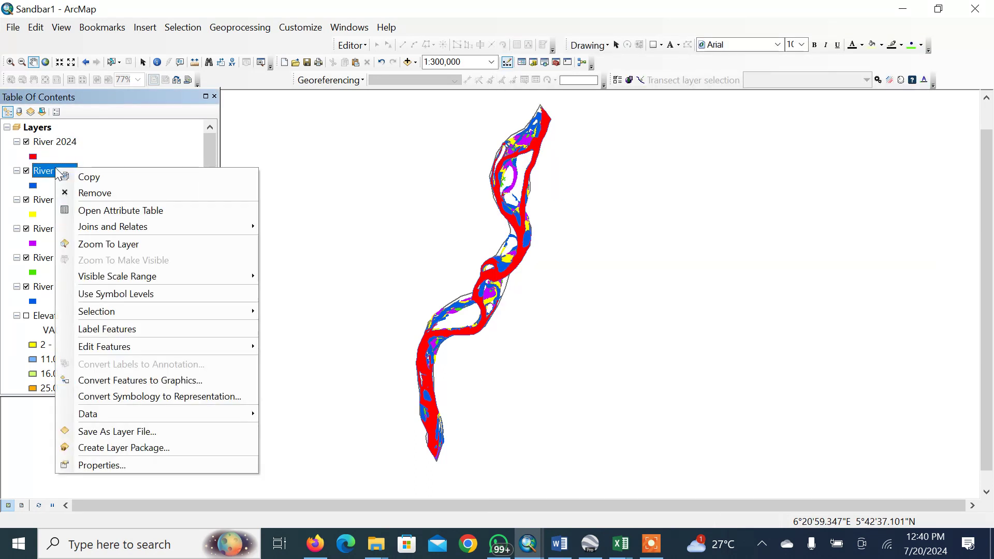
left_click(104, 207)
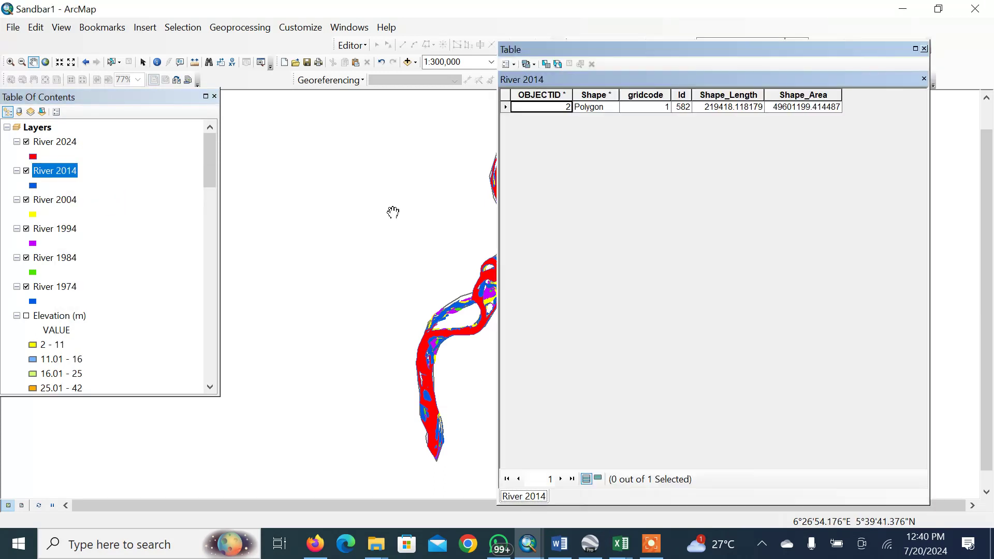
left_click(924, 49)
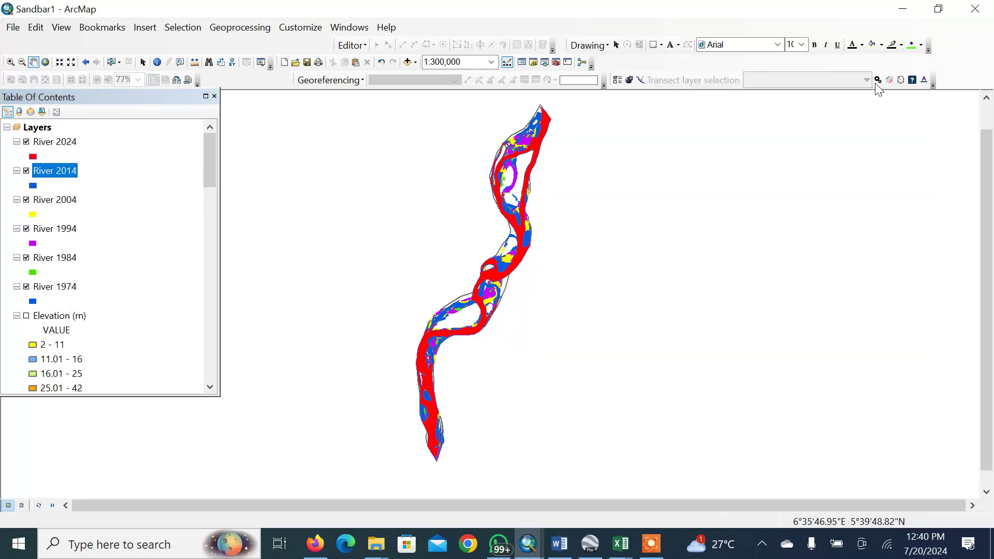
right_click(73, 204)
left_click(108, 245)
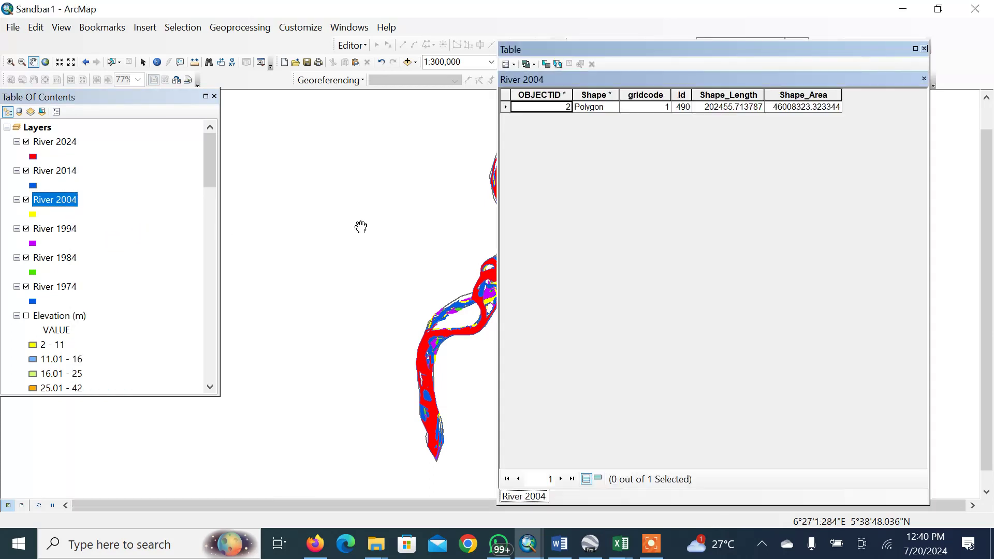
left_click(923, 48)
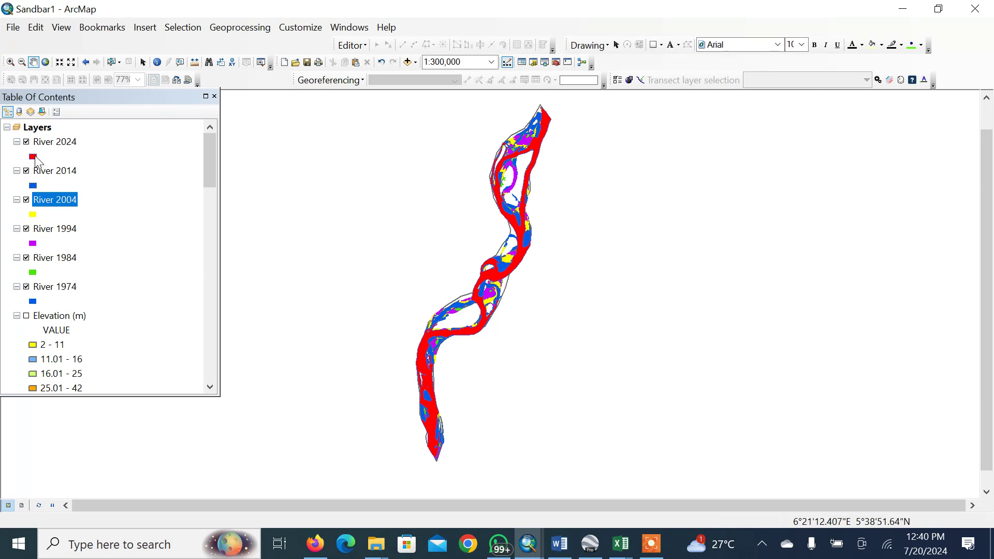
Switch off River 2024, 2014, 2004, 1994, 1984 and 1974, leaving only the outline.
left_click(26, 142)
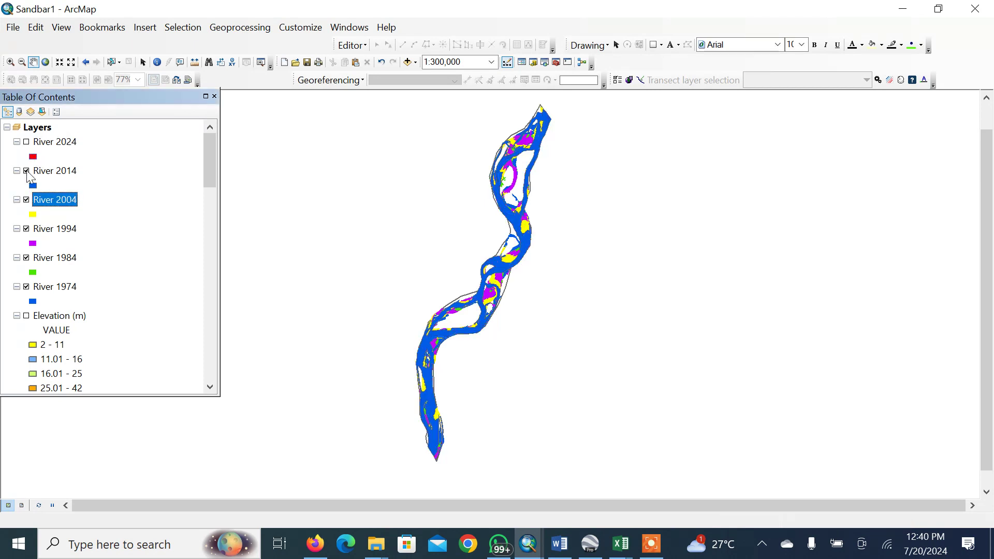
left_click(26, 171)
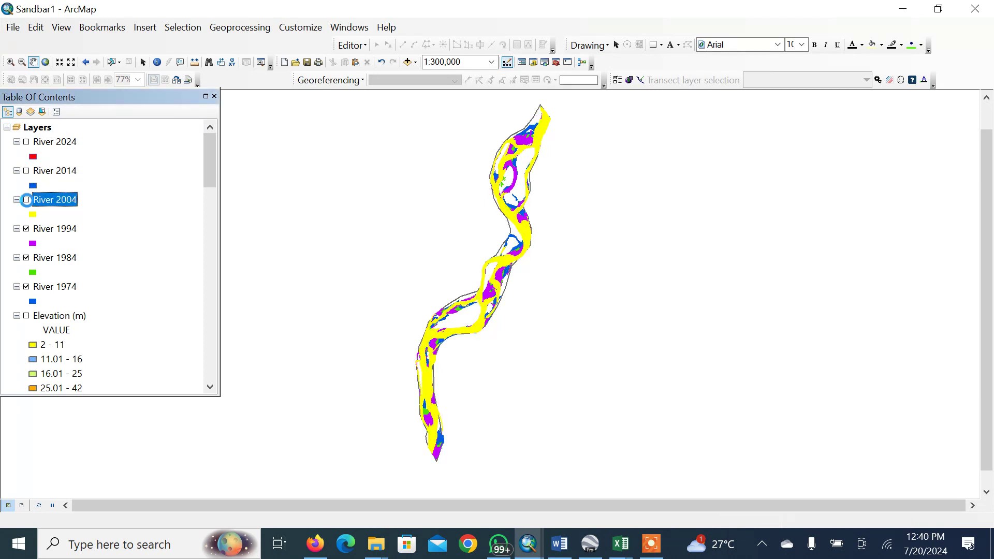
left_click(25, 199)
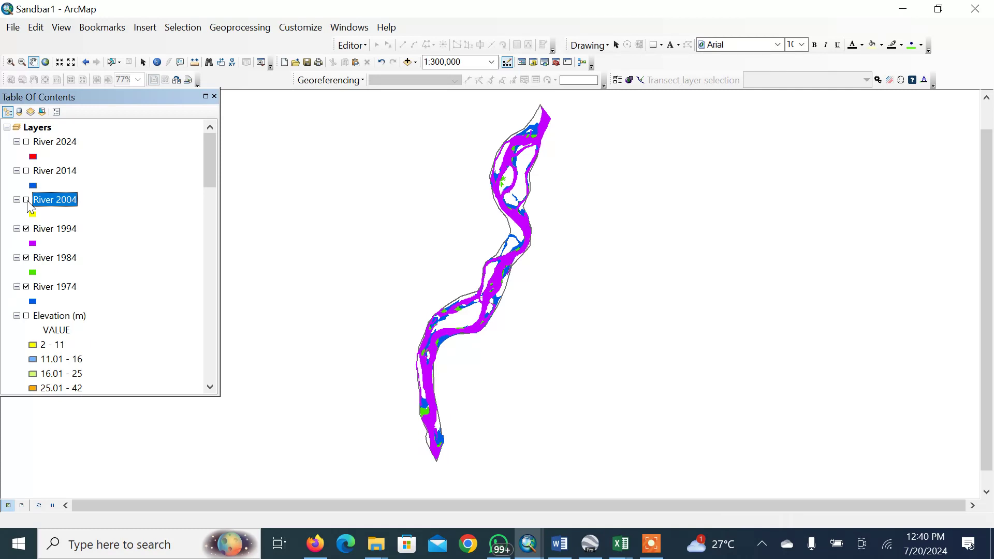
left_click(26, 229)
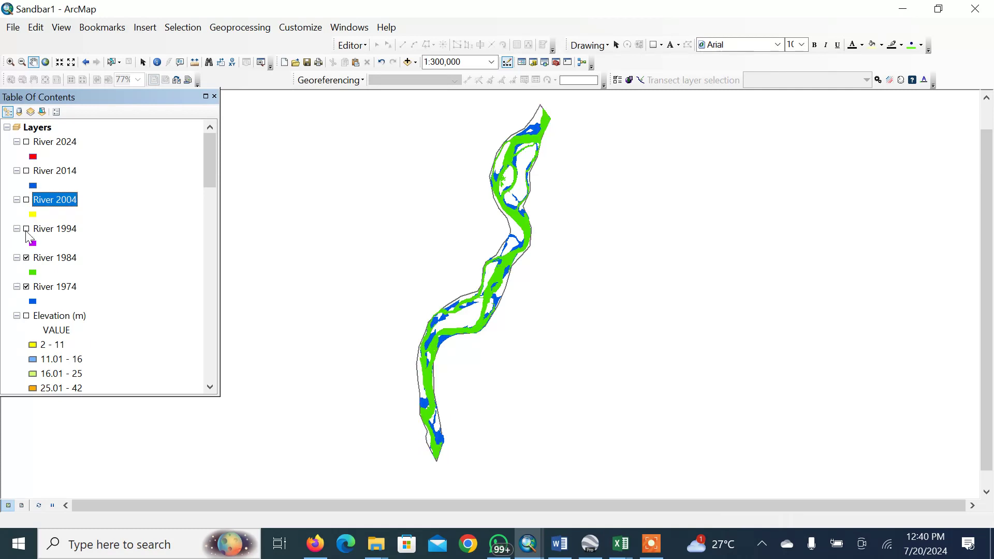
left_click(26, 257)
left_click(26, 286)
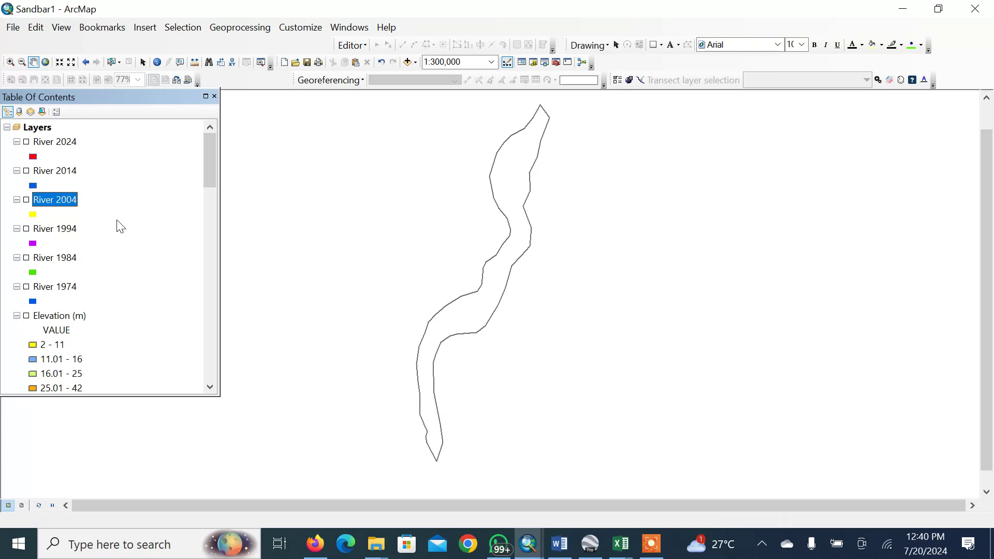
Switch River 2024, 2014, 2004, 1994, 1984 and 1974 back on in the Table Of Contents.
left_click(26, 142)
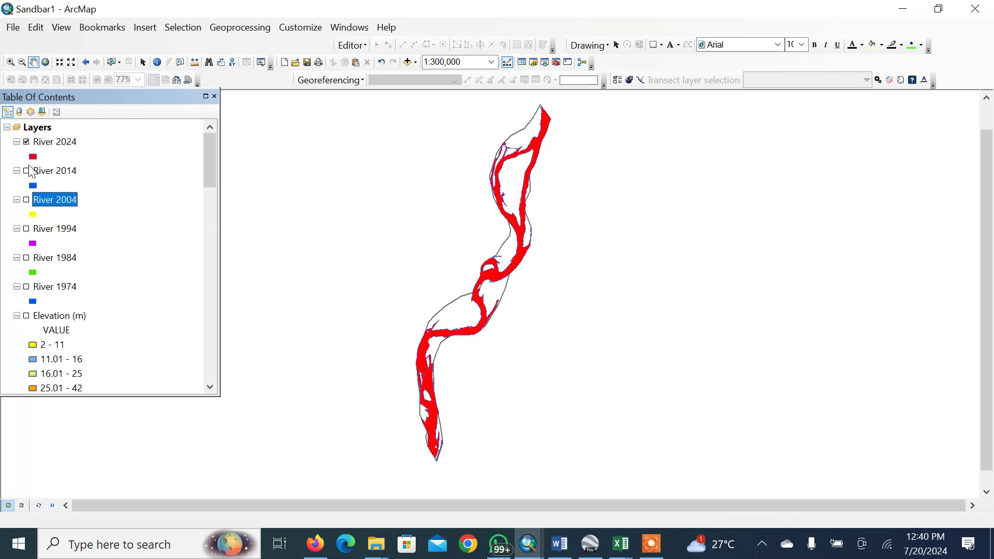
left_click(26, 171)
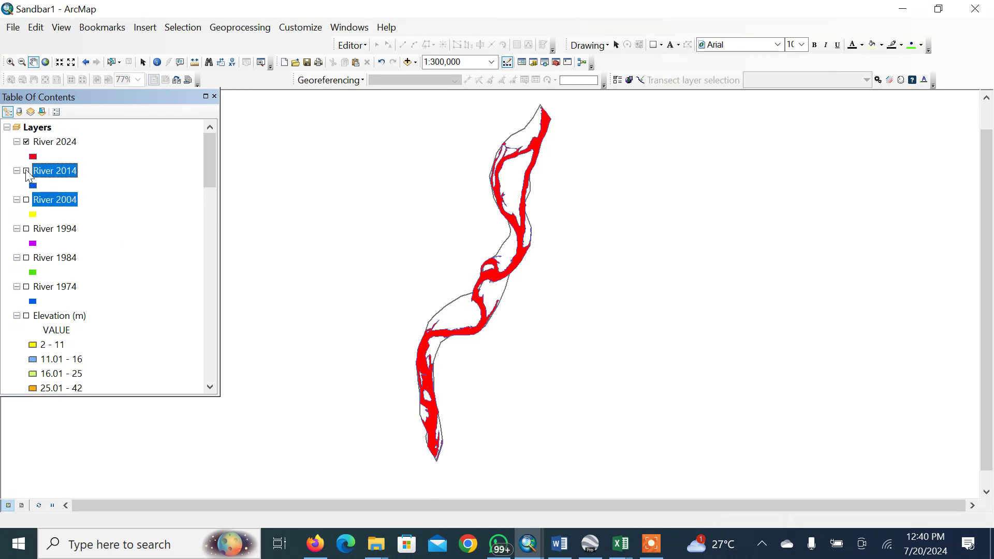
left_click(26, 200)
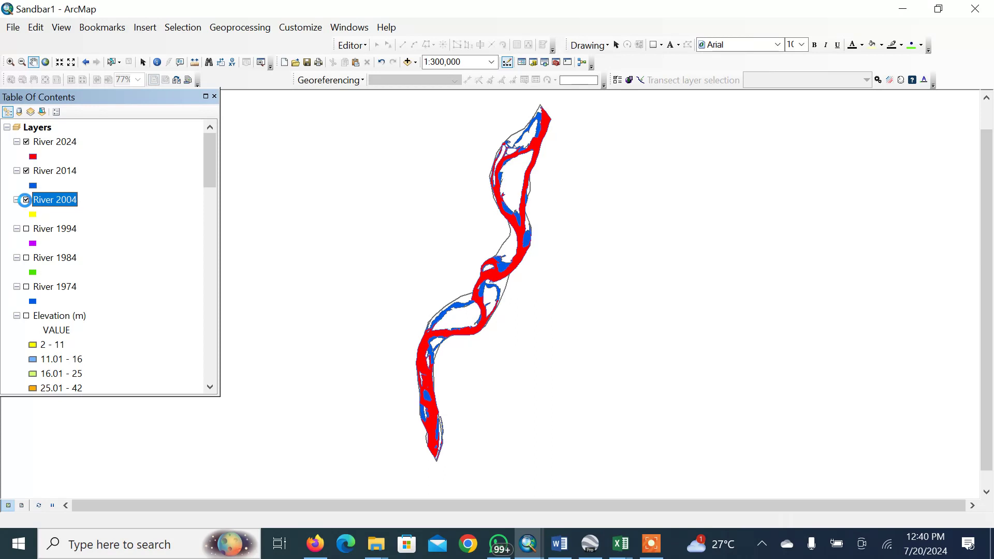
left_click(26, 228)
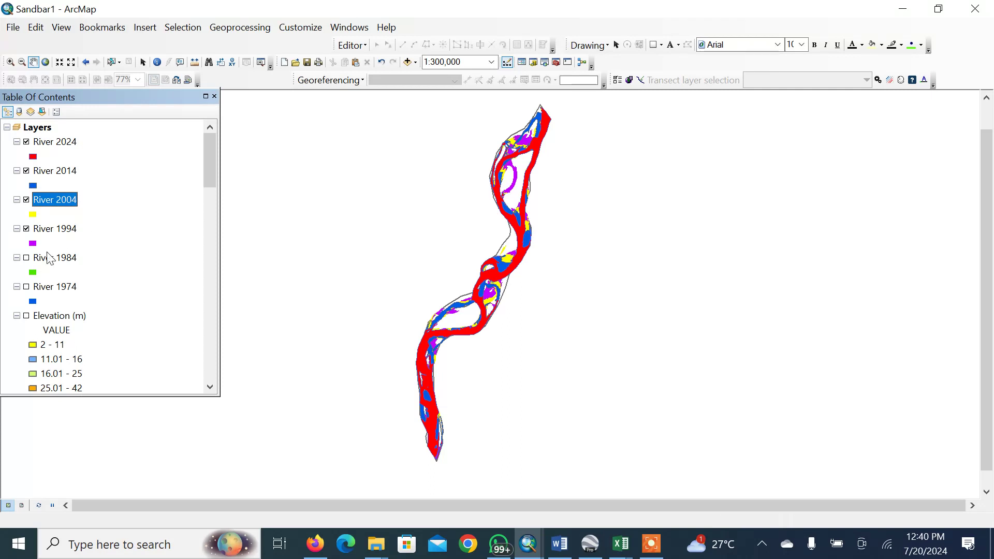
left_click(27, 258)
left_click(26, 287)
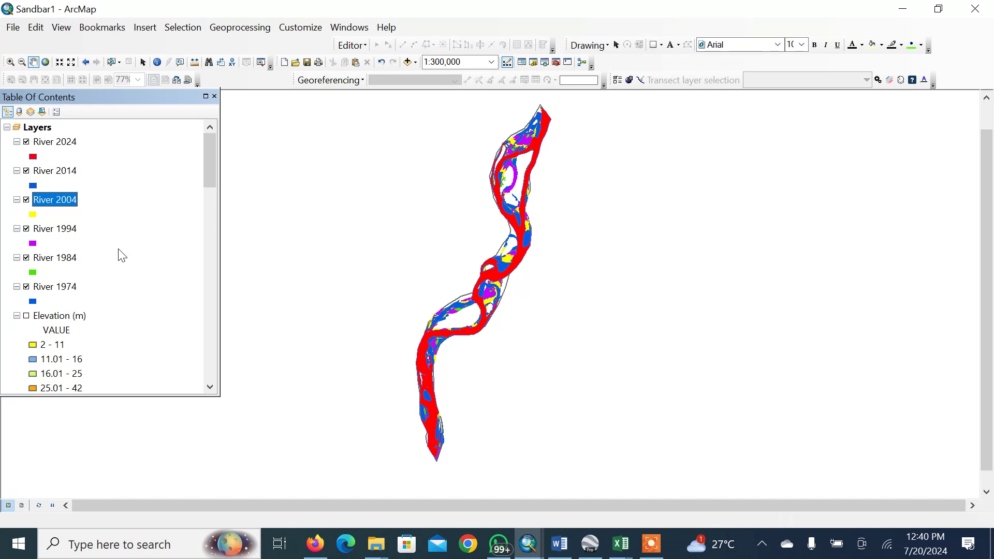
Pan the map slightly right and down so the stacked river sits lower.
left_click_drag(487, 237, 492, 240)
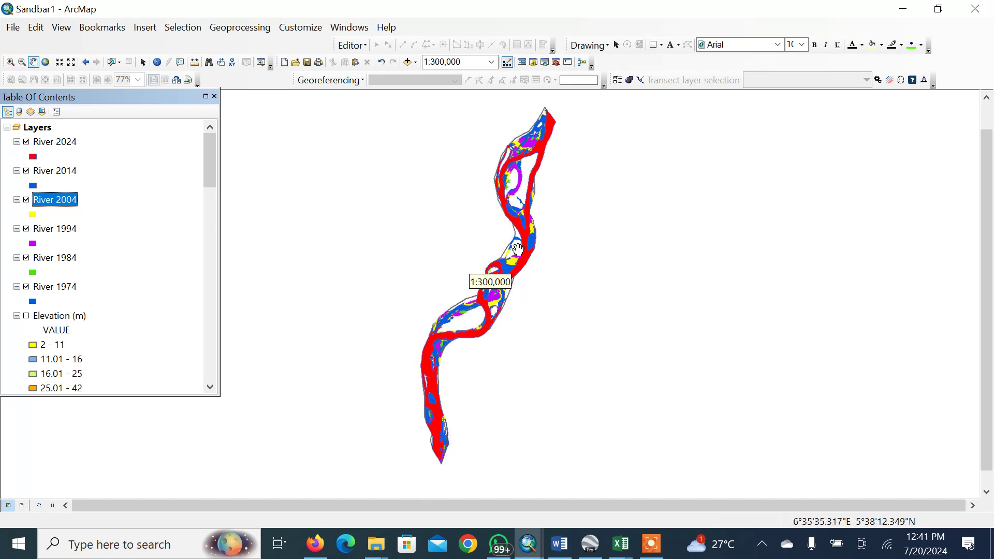